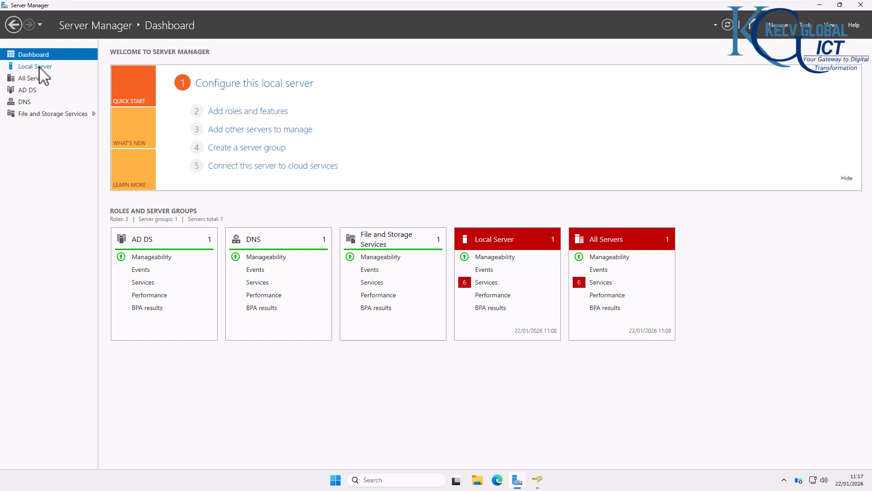
# - View the local server properties of LON-DC-01, including its domain and Ethernet0 address, and switch to the C001 virtual machine
pyautogui.click(43, 68)
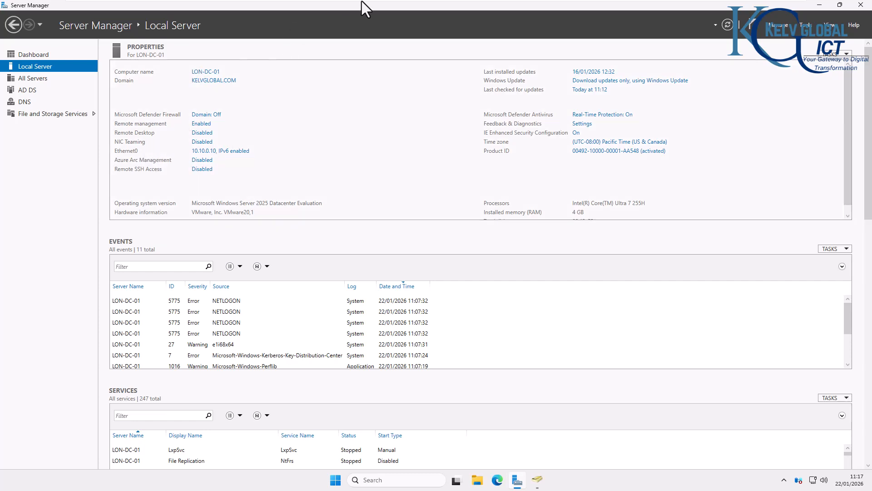
pyautogui.moveTo(362, 1)
pyautogui.click(556, 8)
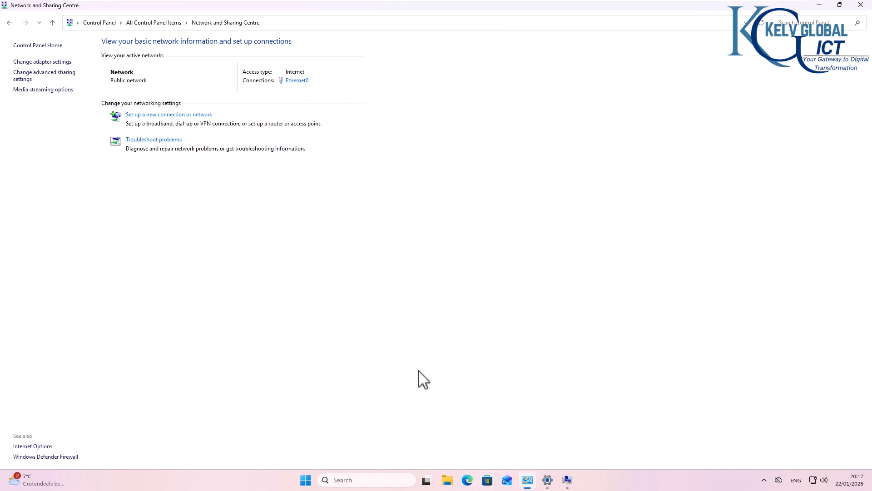
# - Open Command Prompt on C001 and display its network settings with ipconfig
pyautogui.click(381, 479)
pyautogui.write('cmd')
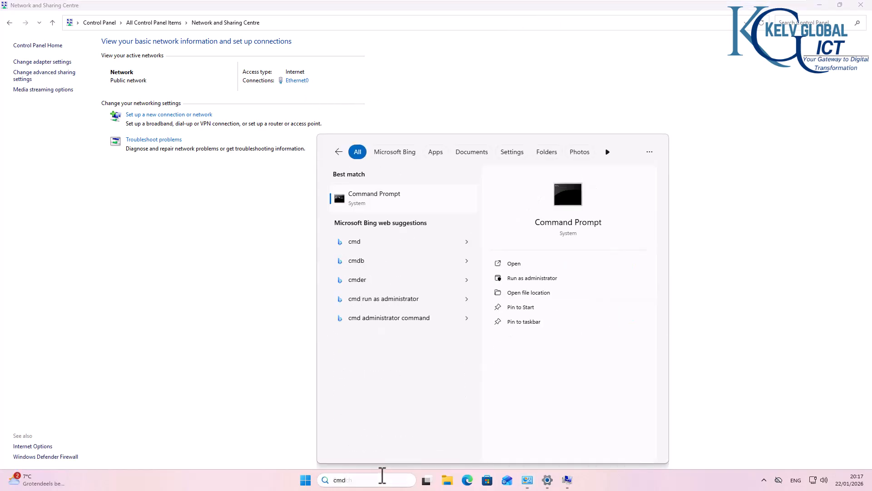
pyautogui.press('Return')
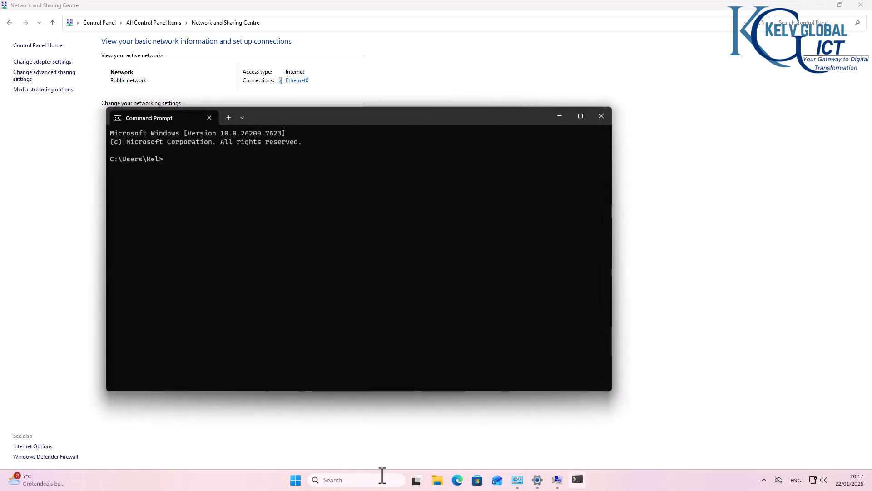
pyautogui.write('ipconfig')
pyautogui.press('Return')
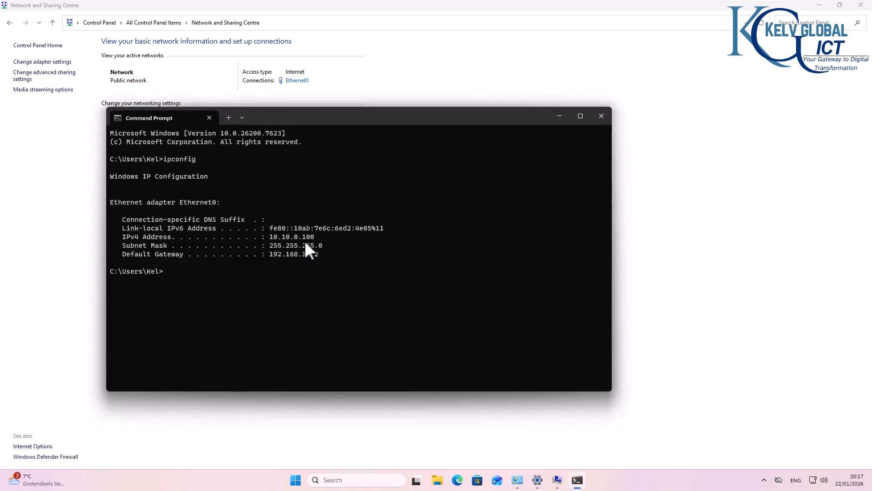
# - Recheck the Ethernet0 address of LON-DC-01 and test connectivity from C001 with ping 10.10.0.10
pyautogui.moveTo(174, 1)
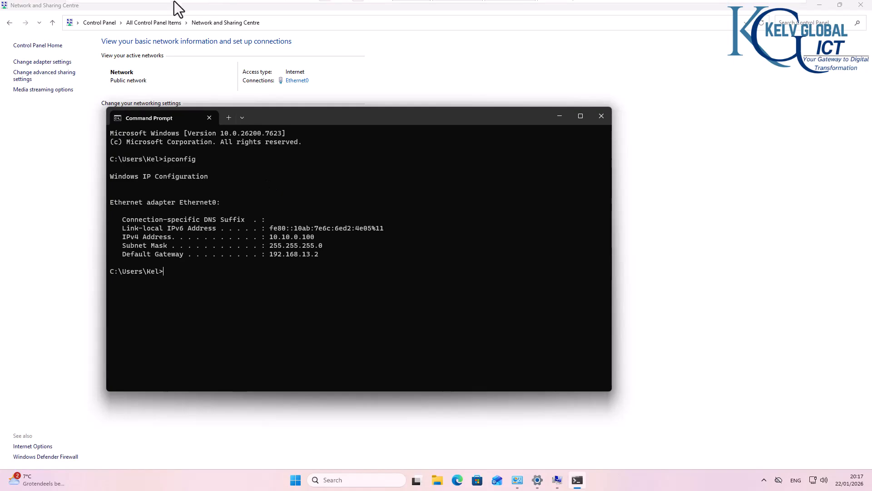
pyautogui.click(409, 7)
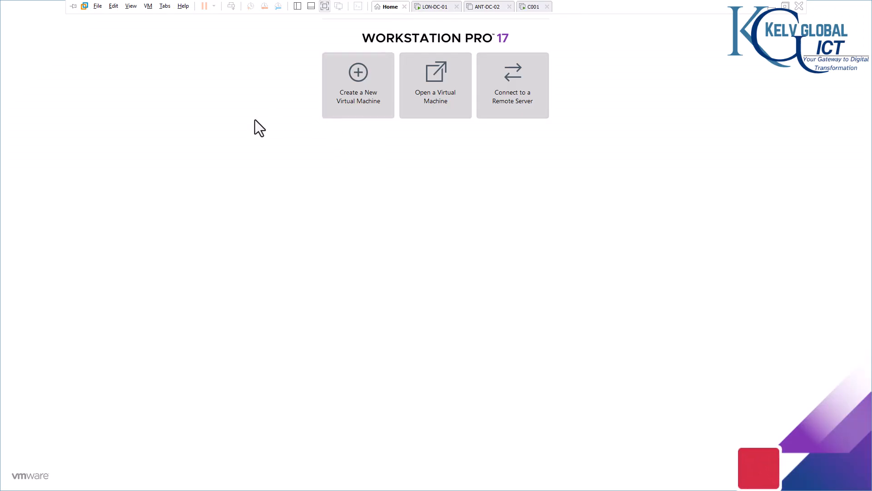
pyautogui.click(456, 7)
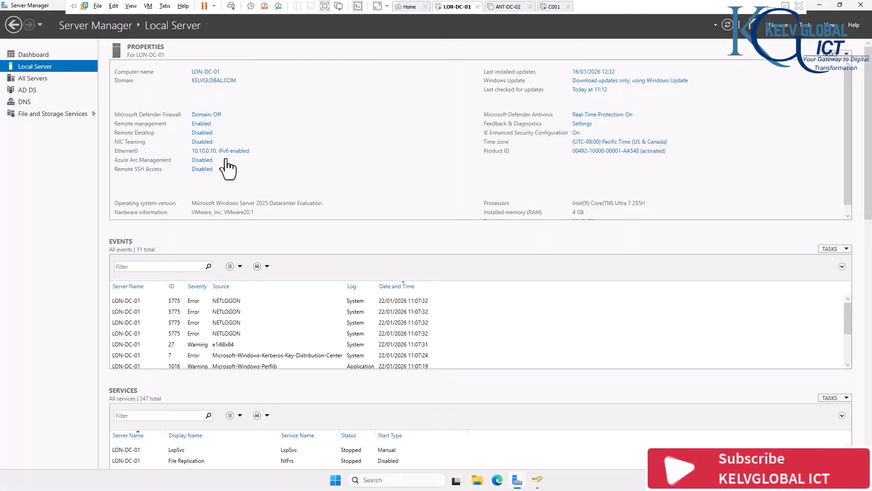
pyautogui.click(554, 6)
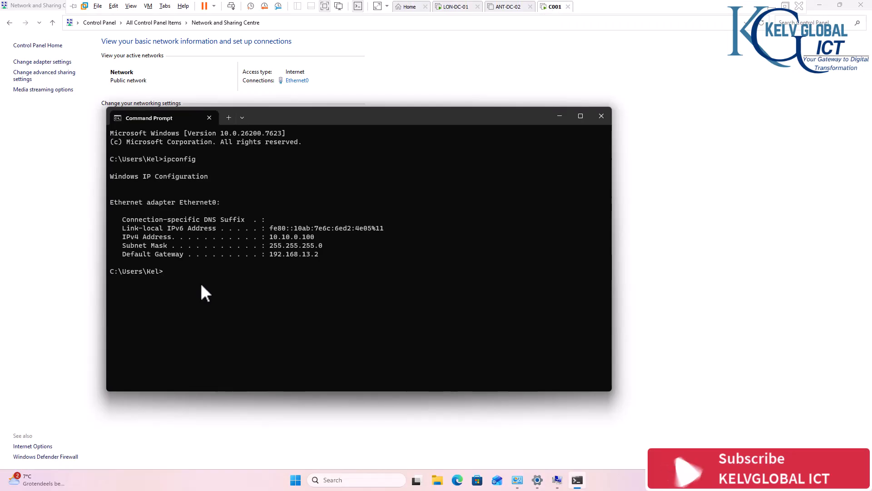
pyautogui.write('ping ')
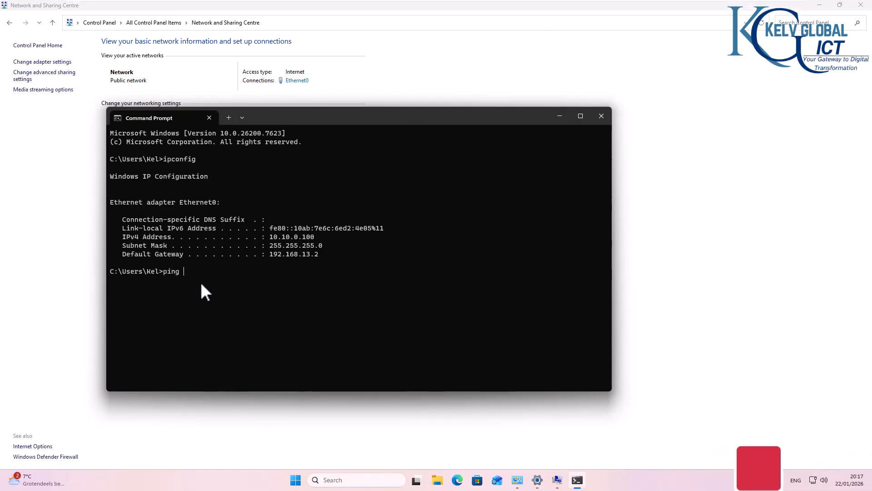
pyautogui.write('10.10.0.10')
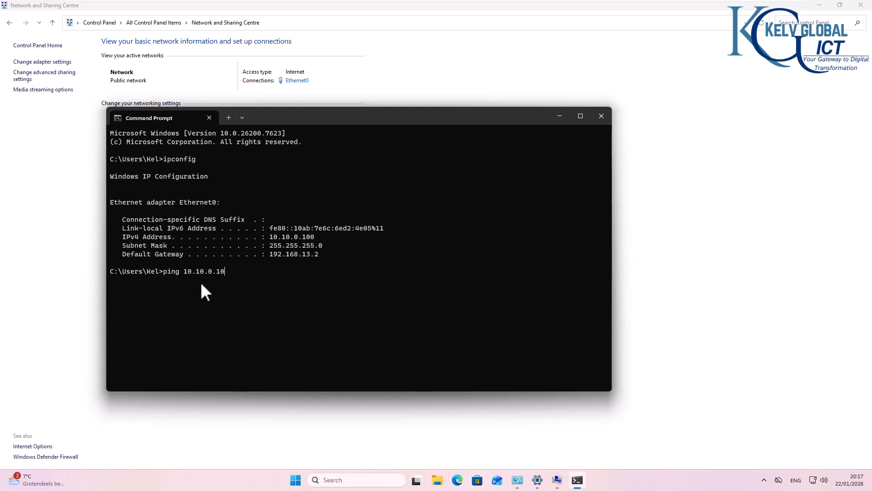
pyautogui.press('Return')
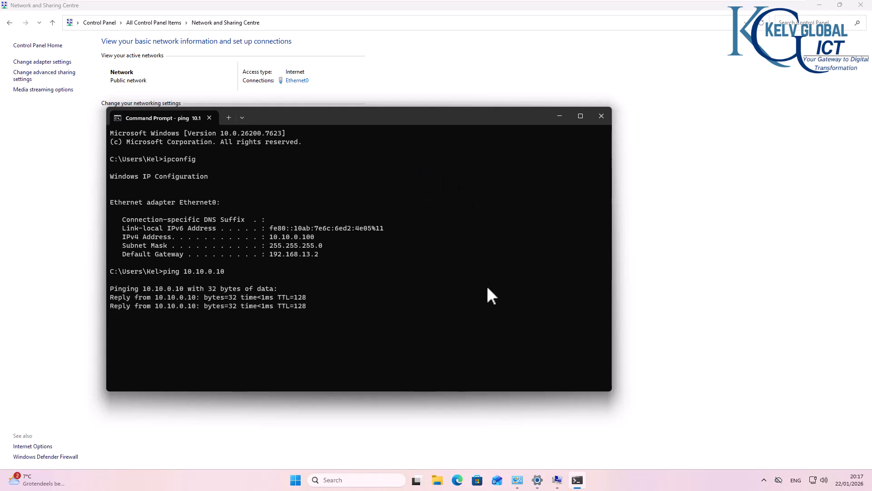
pyautogui.moveTo(537, 482)
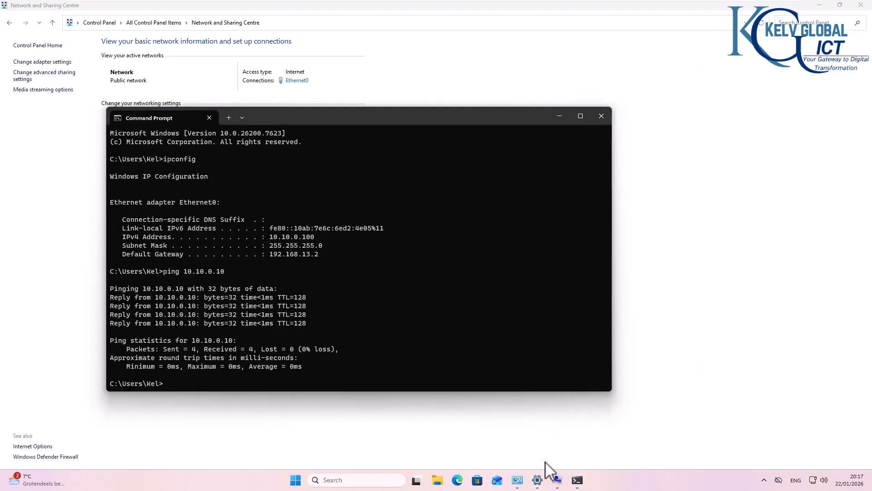
pyautogui.click(541, 478)
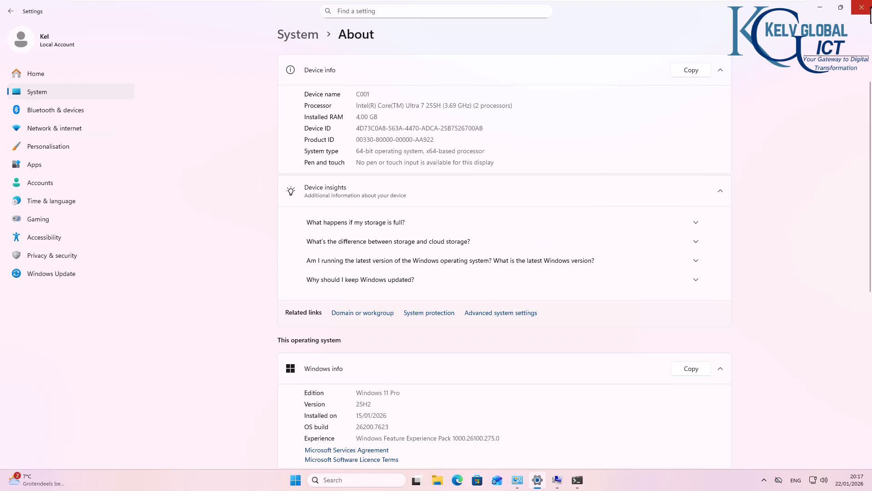
pyautogui.click(864, 9)
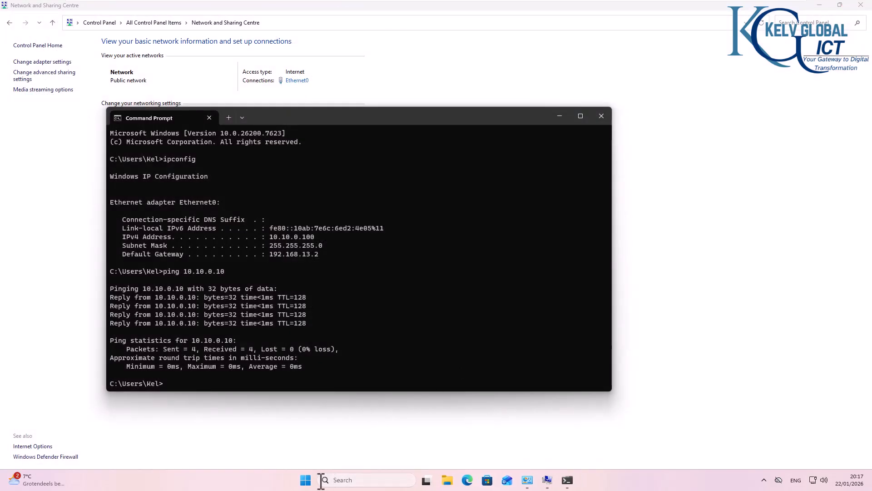
# - Open the domain or workgroup properties of C001 from the About page of the Windows system settings
pyautogui.click(306, 480)
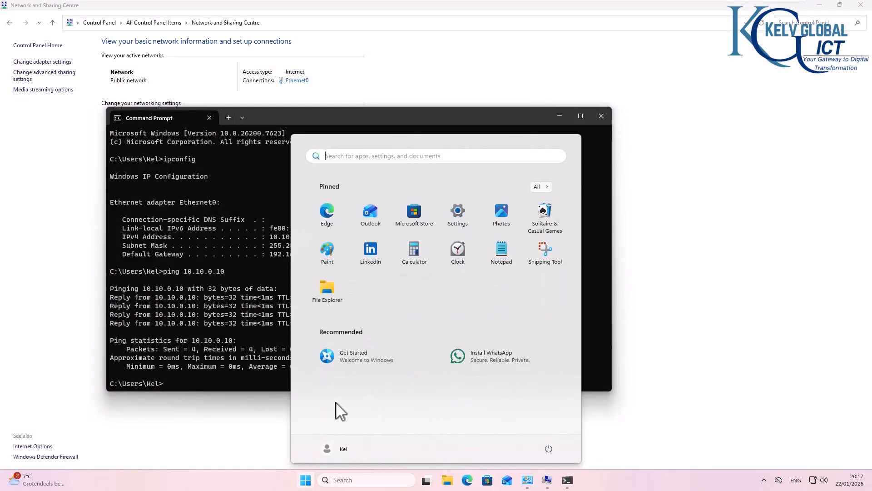
pyautogui.click(458, 214)
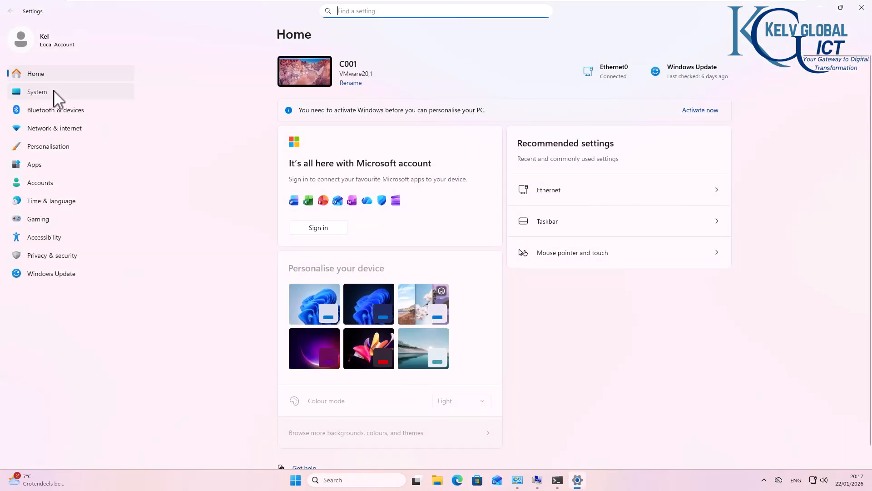
pyautogui.click(58, 97)
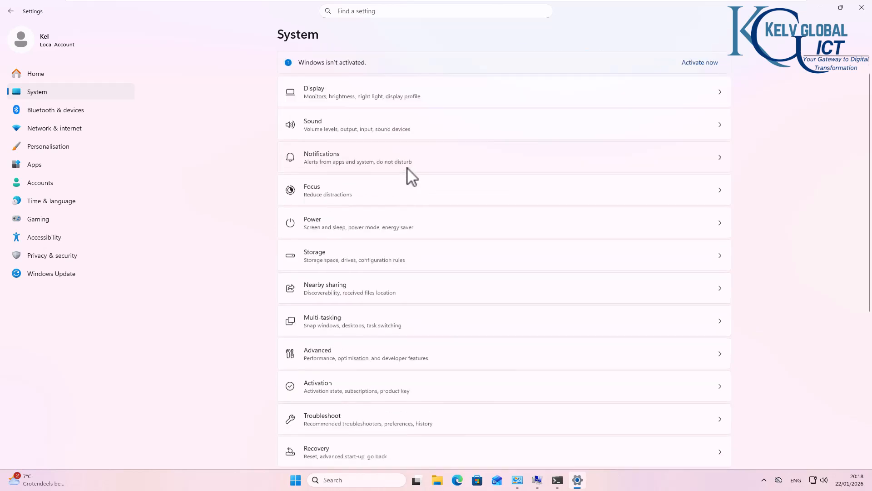
pyautogui.scroll(-5, 409, 180)
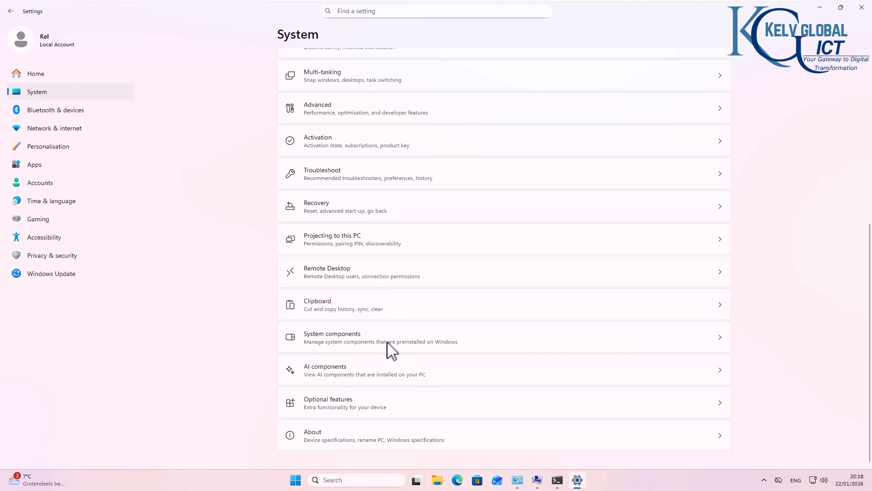
pyautogui.click(361, 448)
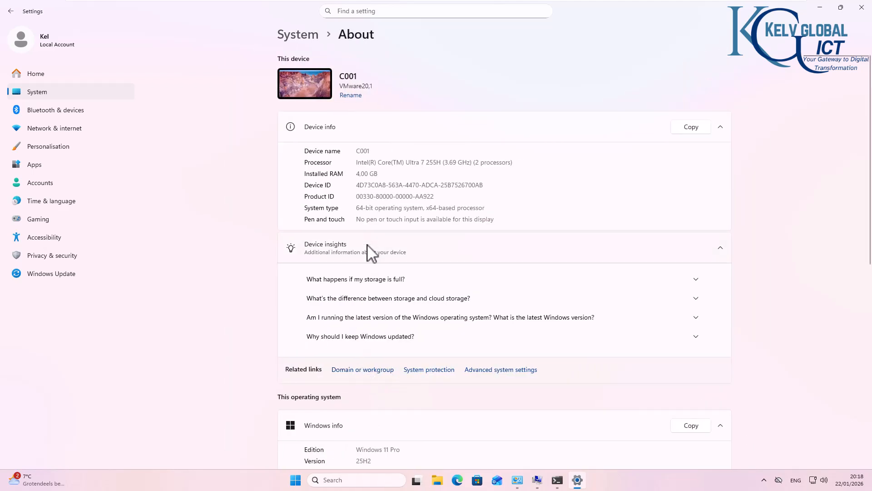
pyautogui.click(359, 374)
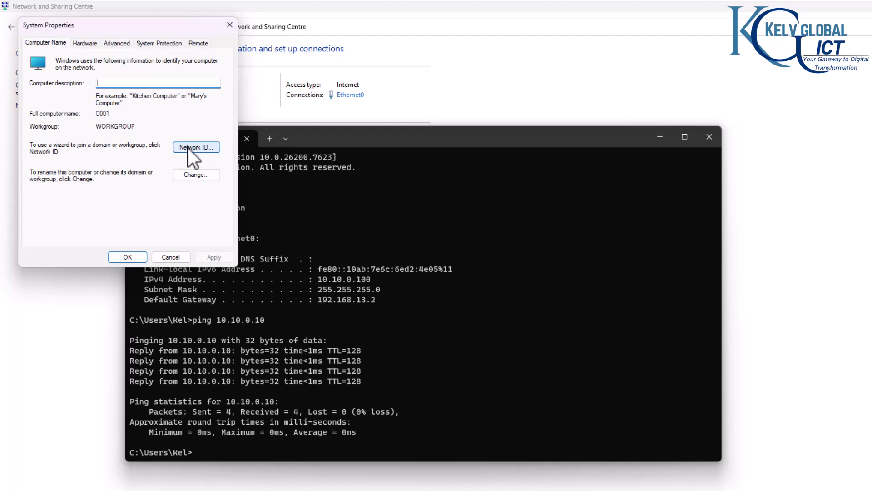
# - Change the membership of C001 from workgroup to the domain kelvglobal.com and submit the change
pyautogui.click(184, 177)
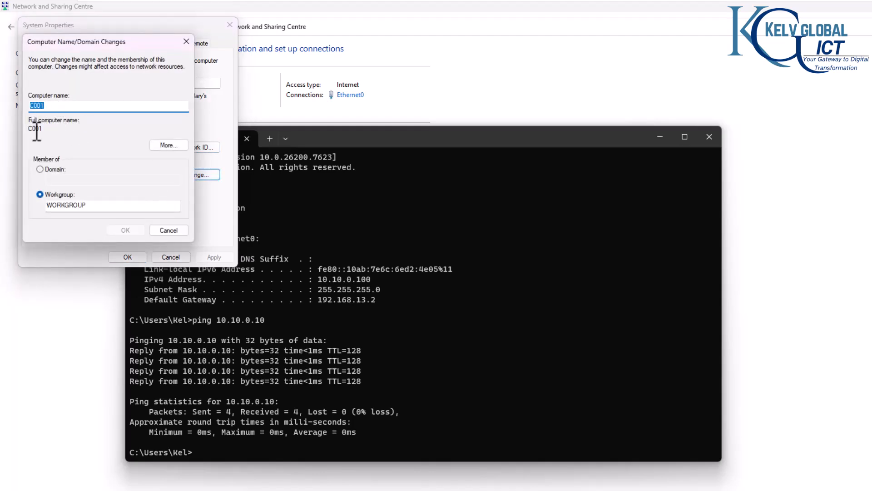
pyautogui.click(52, 170)
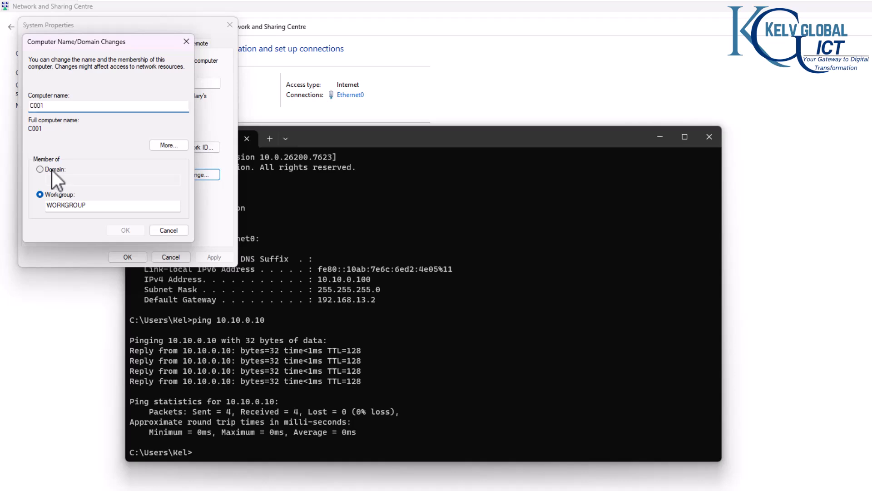
pyautogui.click(81, 180)
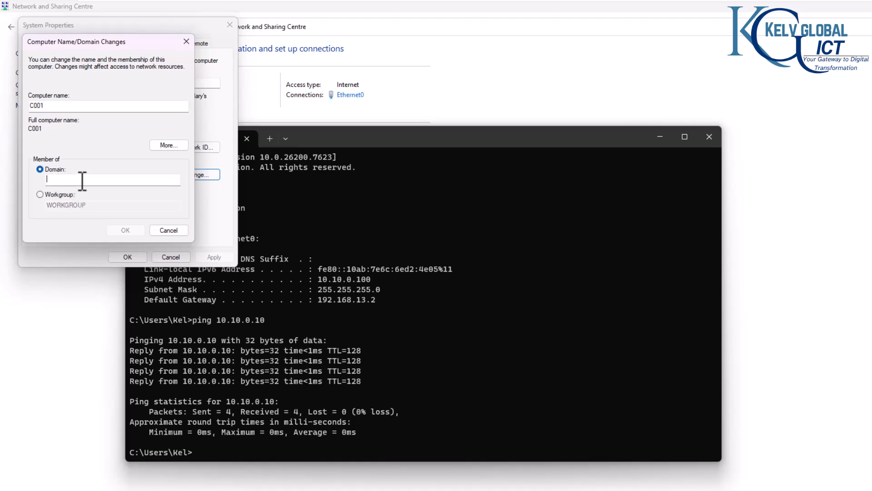
pyautogui.write('kelvglobal.com')
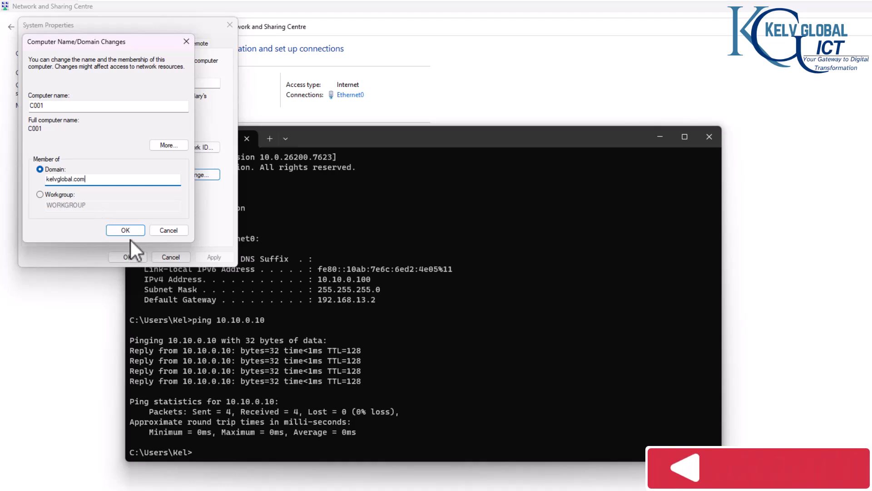
pyautogui.click(129, 230)
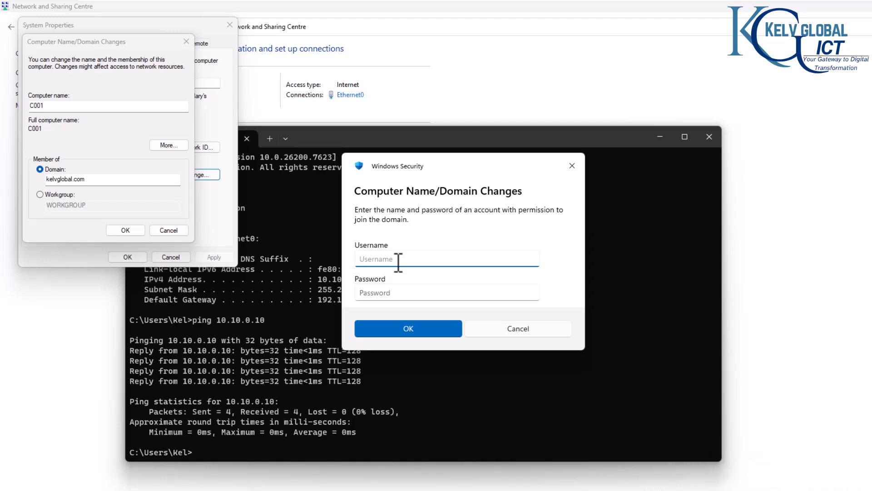
# - Authorise the domain join with the domain administrator's username and account password, and dismiss the welcome message
pyautogui.click(396, 291)
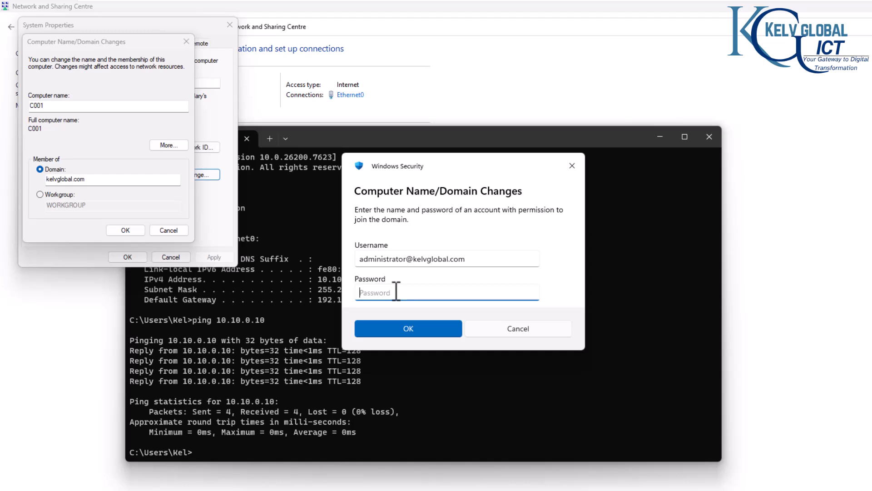
pyautogui.write('••')
pyautogui.click(429, 327)
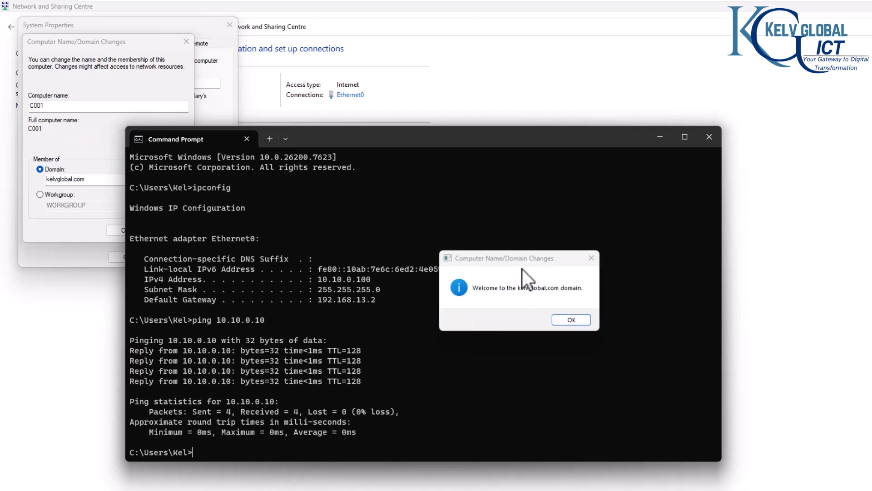
pyautogui.click(571, 320)
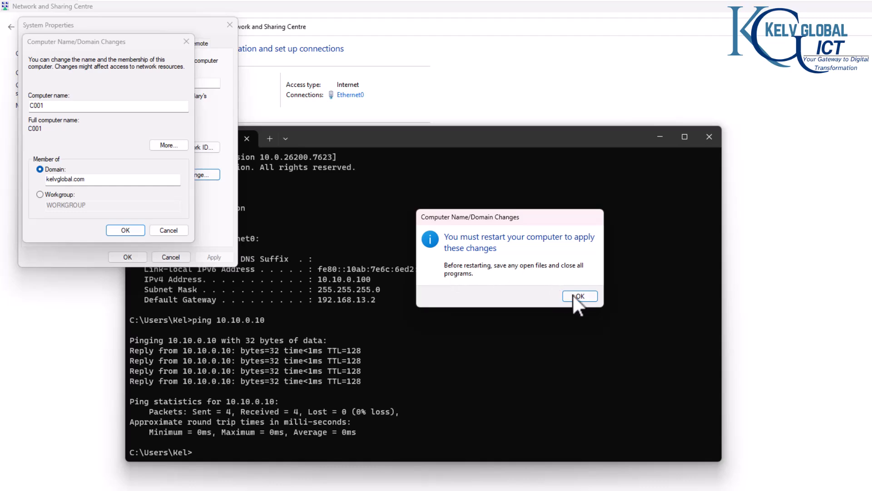
# - Switch to LON-DC-01 and refresh the Computers container of KELVGLOBAL.COM in Active Directory Users and Computers
pyautogui.moveTo(578, 0)
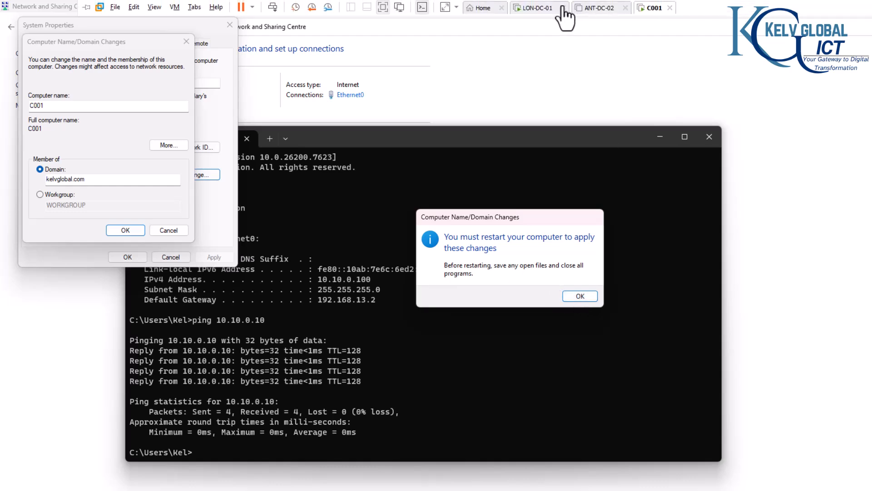
pyautogui.click(539, 8)
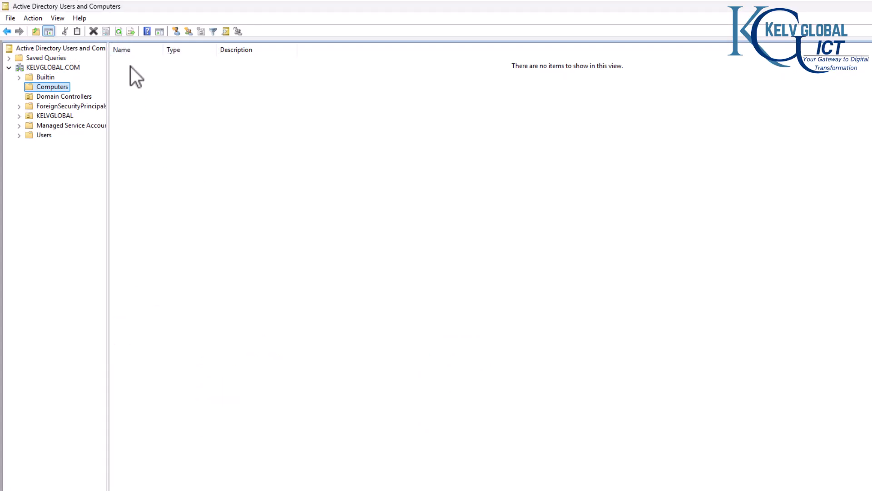
pyautogui.click(118, 32)
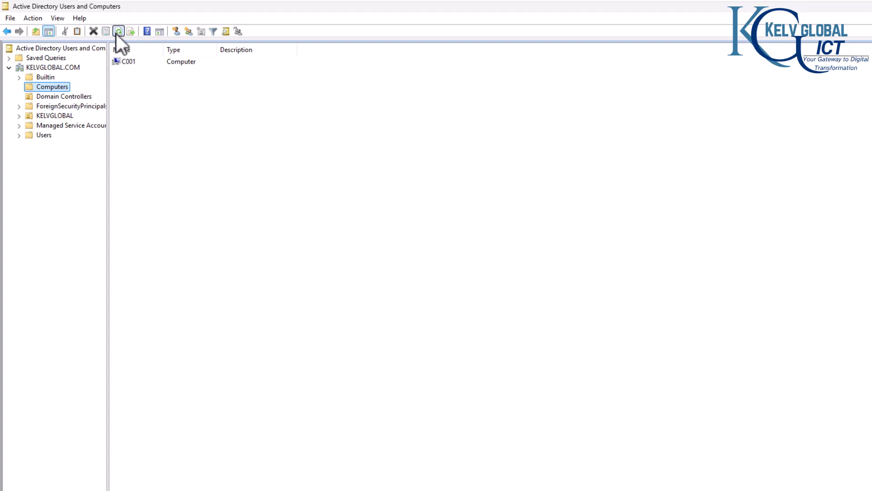
# - Return to the C001 virtual machine and close its Command Prompt window
pyautogui.moveTo(580, 2)
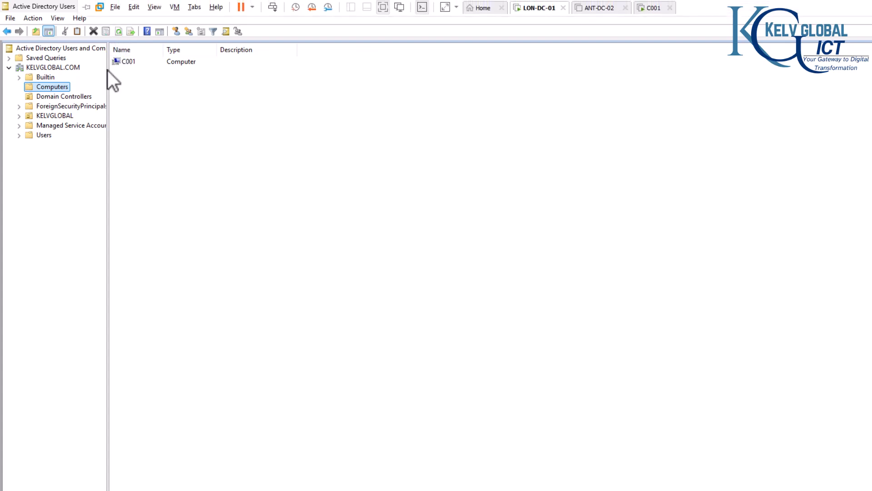
pyautogui.click(655, 8)
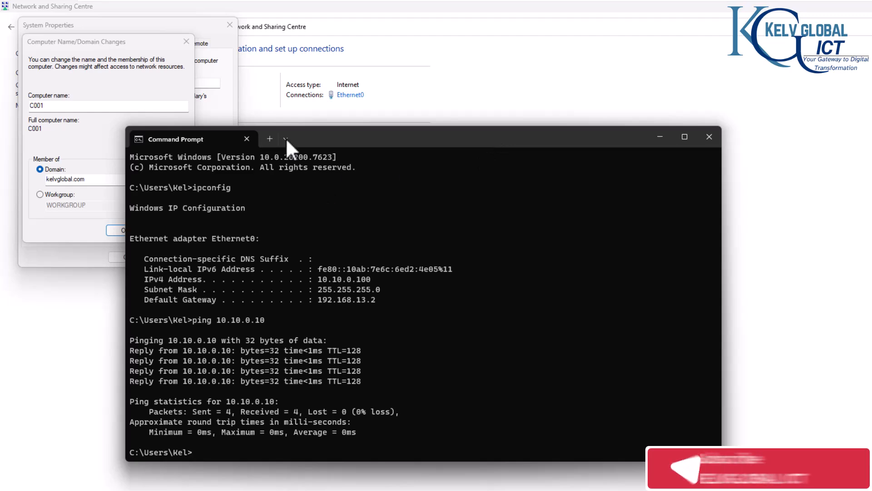
pyautogui.click(711, 137)
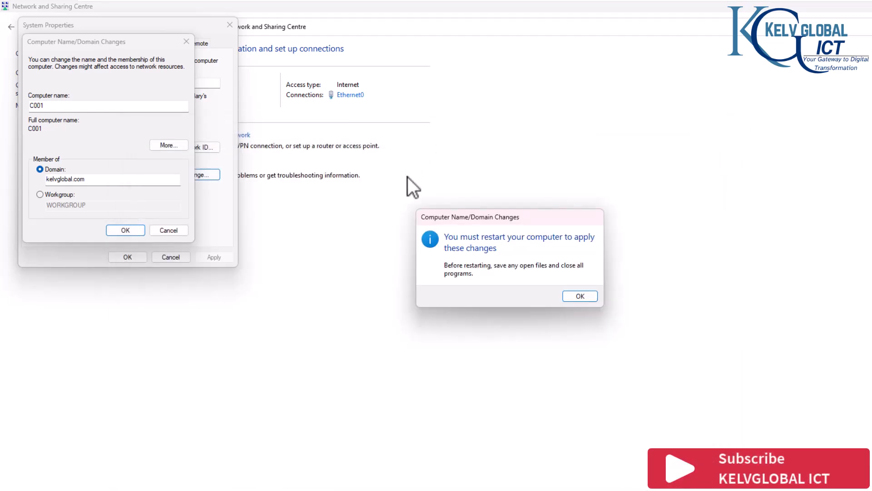
# - Acknowledge the restart notice, close System Properties and restart C001 immediately to apply the domain membership
pyautogui.click(575, 296)
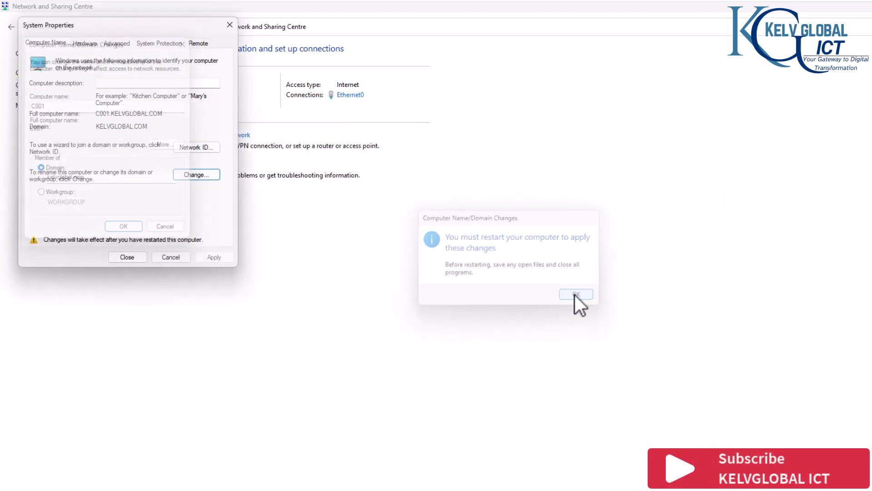
pyautogui.click(134, 257)
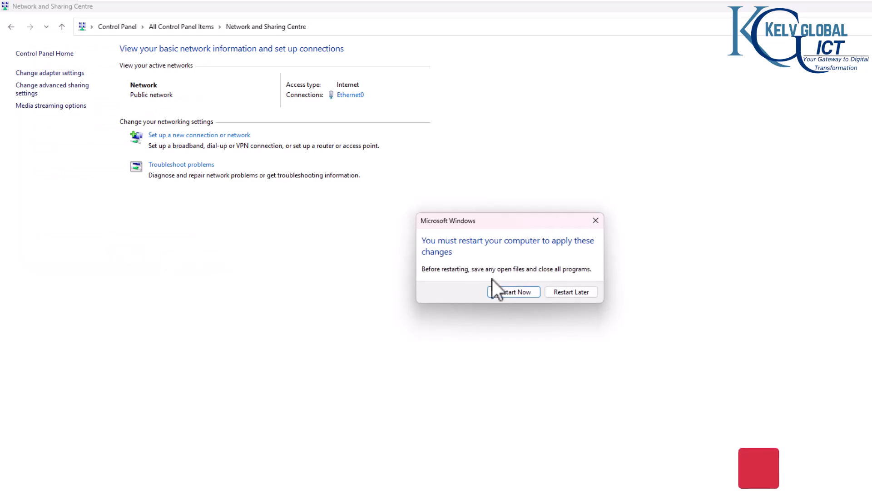
pyautogui.click(518, 294)
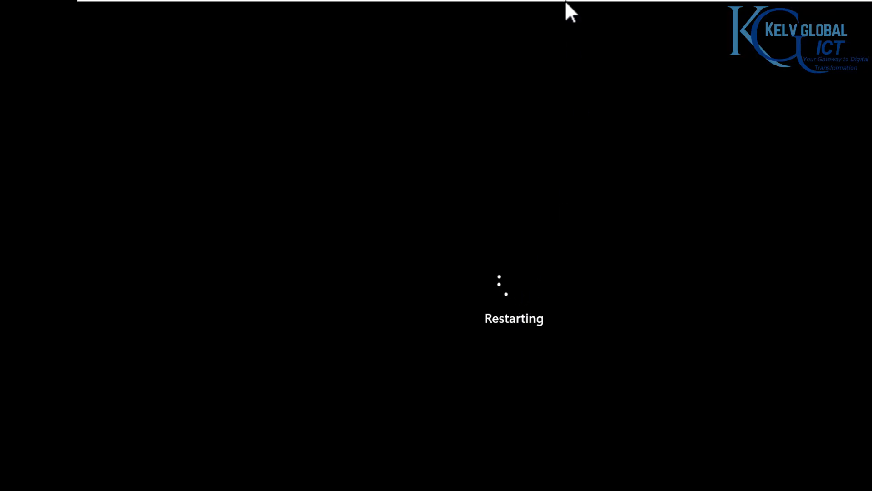
# - Switch to LON-DC-01 and locate the user account in the Admins organizational unit under KELVGLOBAL > USERS
pyautogui.moveTo(571, 1)
pyautogui.click(536, 11)
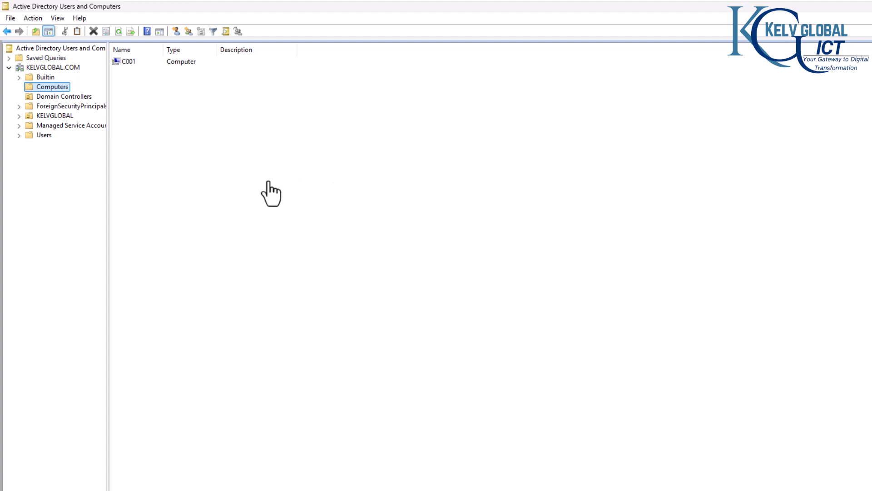
pyautogui.click(30, 135)
pyautogui.click(51, 115)
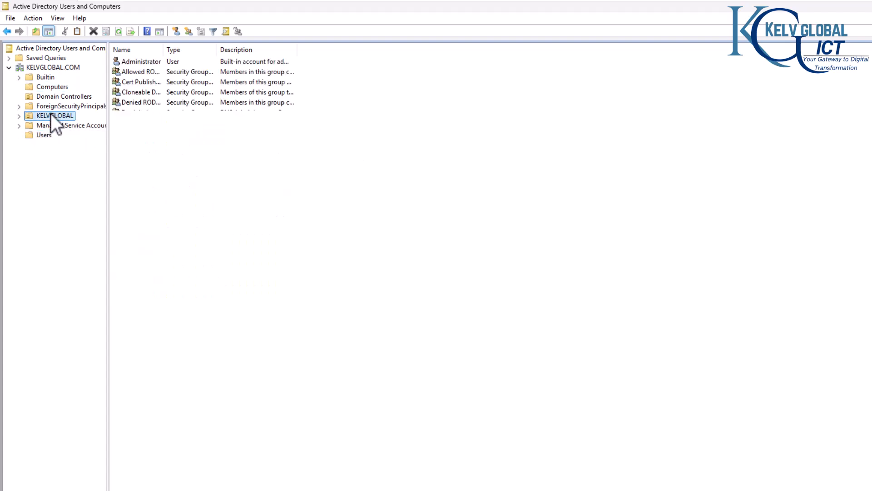
pyautogui.click(18, 116)
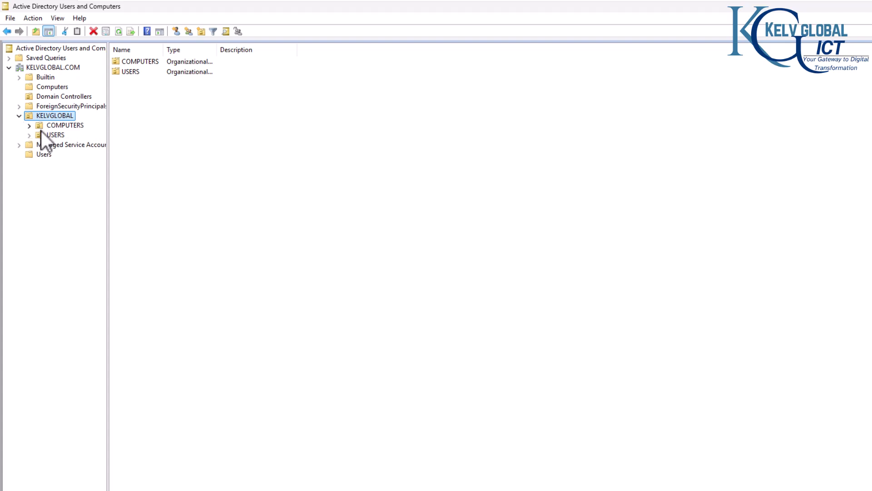
pyautogui.click(54, 136)
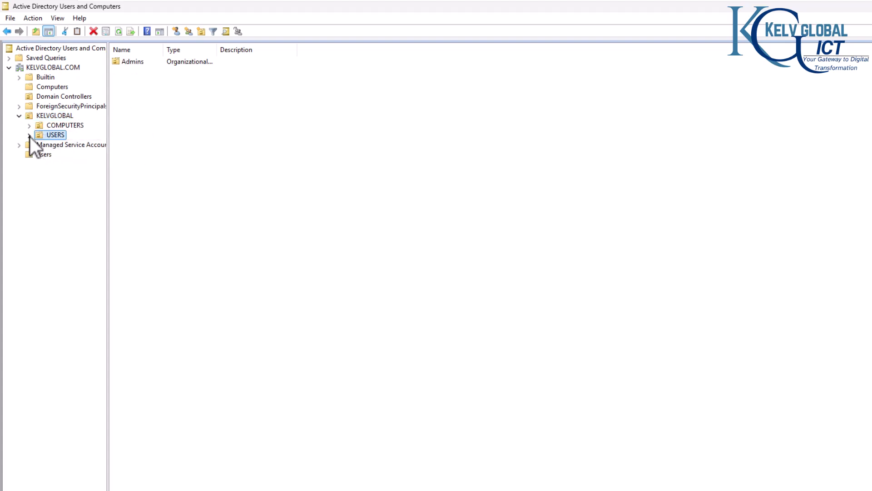
pyautogui.click(29, 135)
pyautogui.click(60, 146)
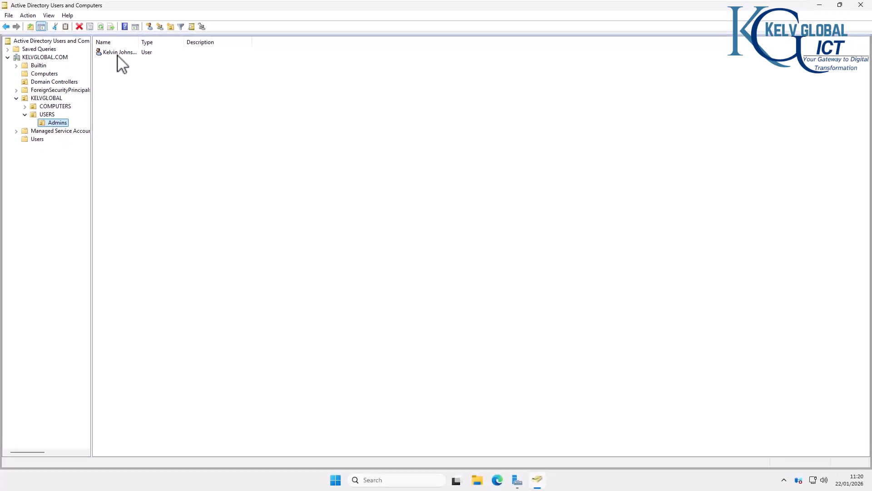
pyautogui.click(129, 53)
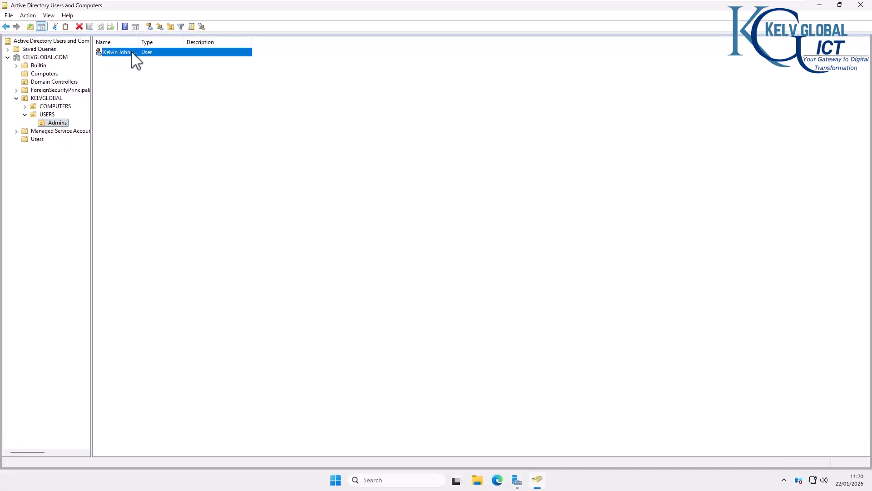
# - Return to C001 and sign in to the KELVGLOBAL domain as another user with the domain user's username and account password
pyautogui.click(551, 8)
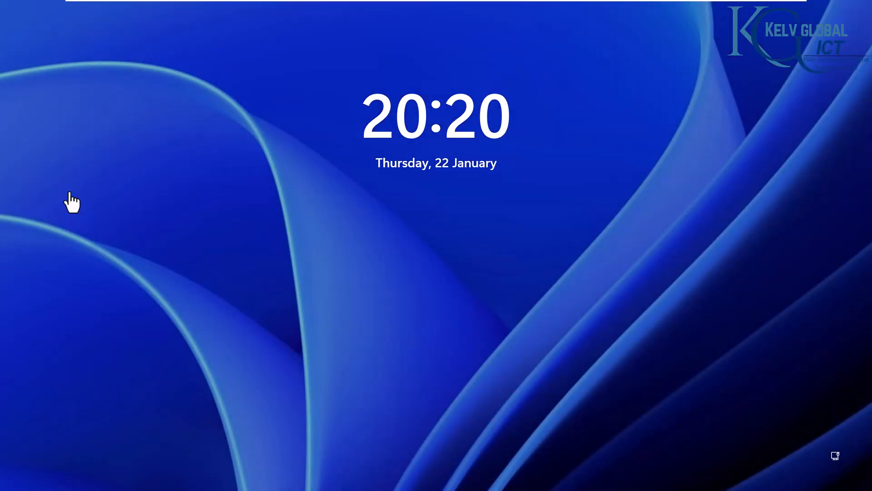
pyautogui.click(521, 241)
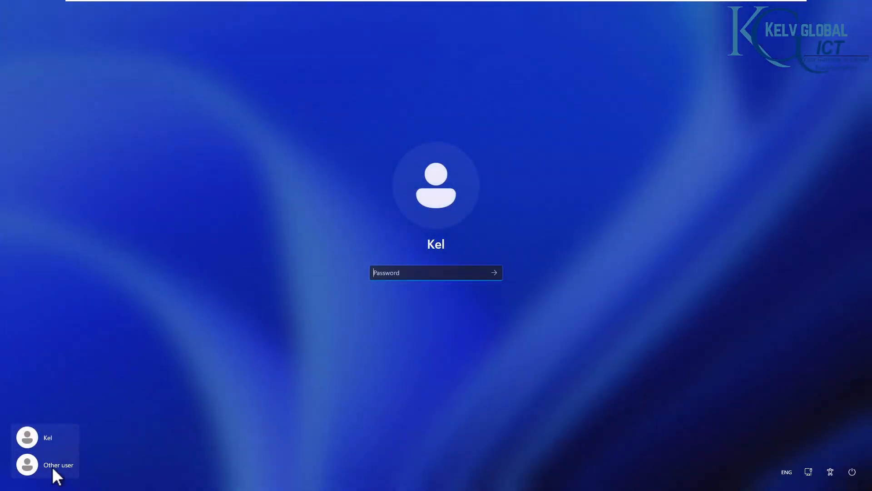
pyautogui.click(53, 468)
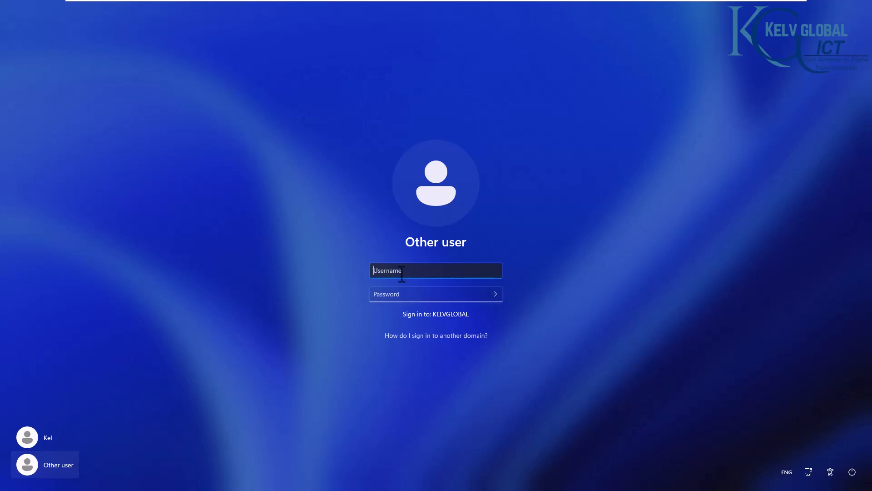
pyautogui.press('Tab')
pyautogui.write('*****')
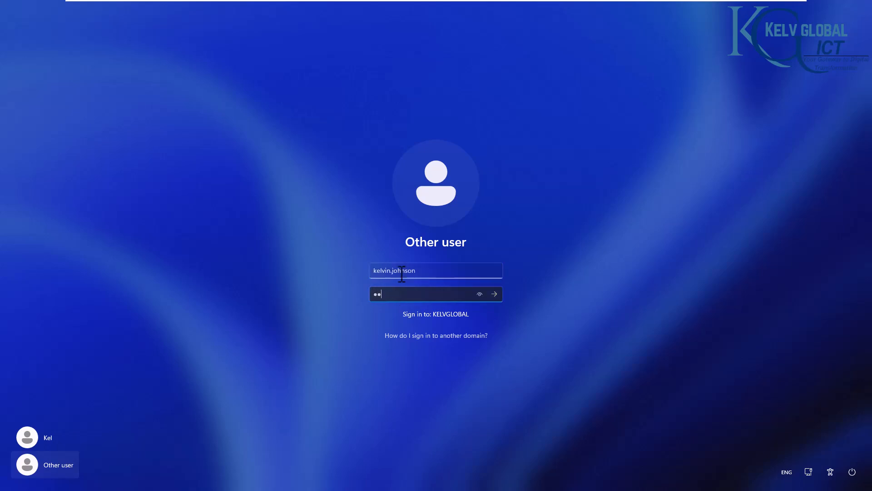
pyautogui.write('****')
pyautogui.press('Return')
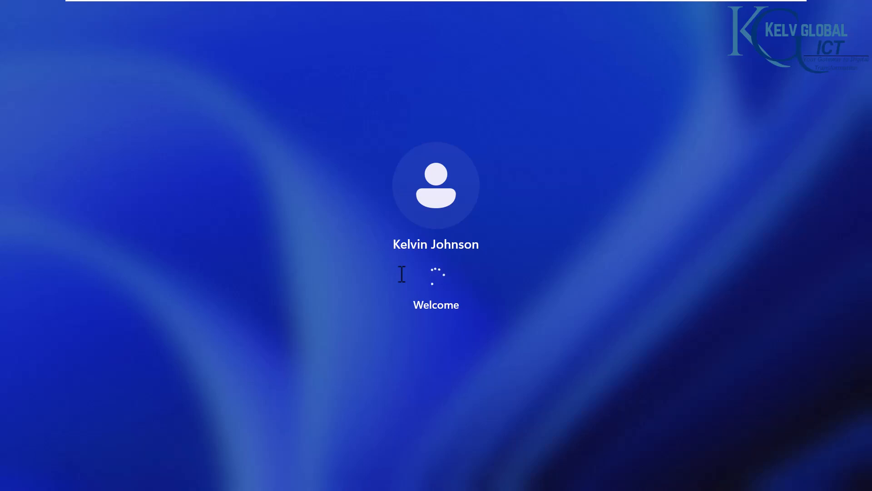